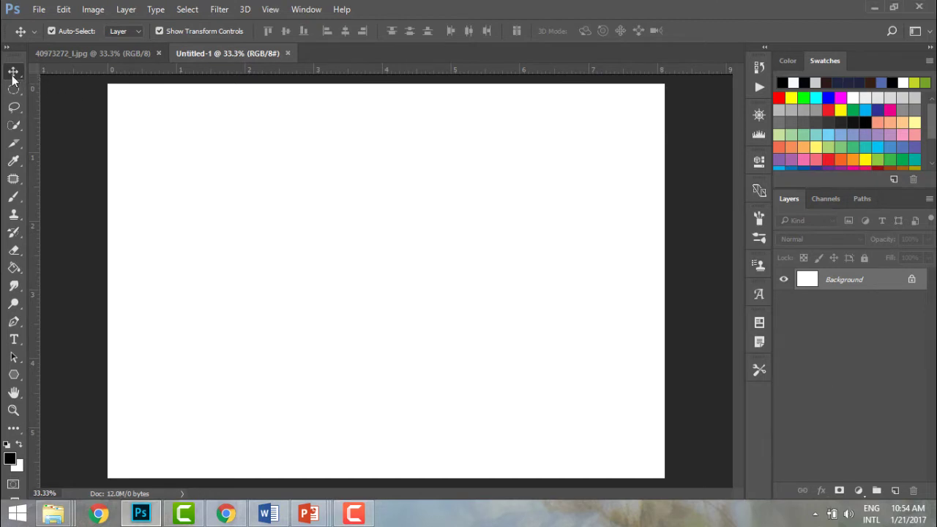
Step: Draw Artboard 1 with the Artboard Tool and resize it to the iPhone 6 Plus preset (1242 × 2208 px)
right_click(13, 76)
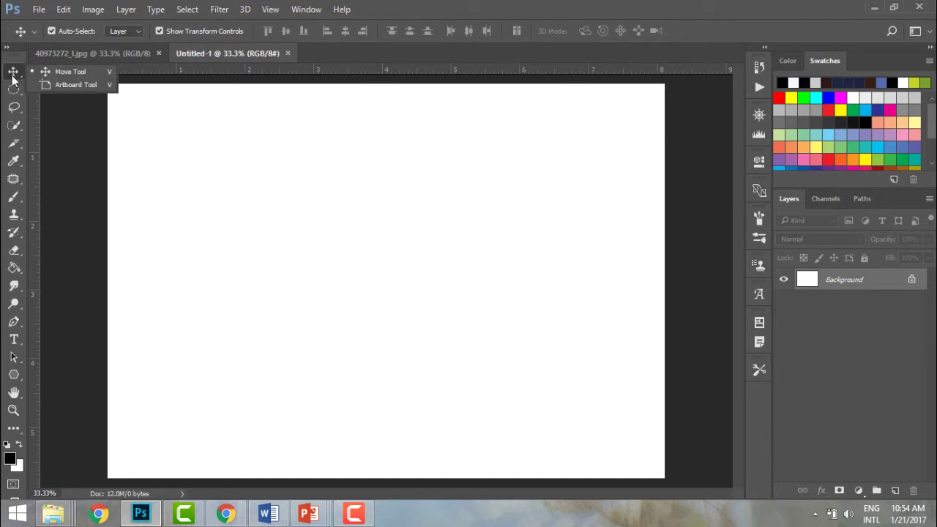
left_click(63, 86)
left_click_drag(211, 128, 422, 374)
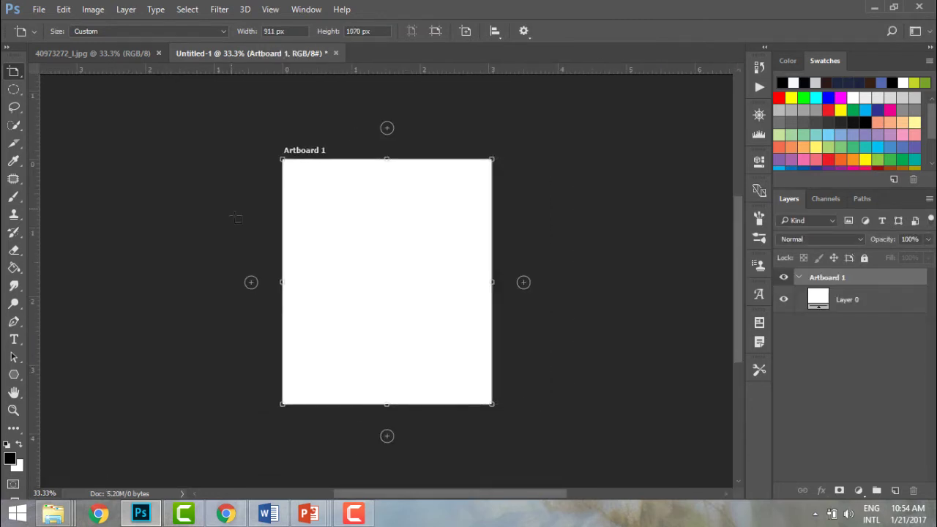
left_click(164, 29)
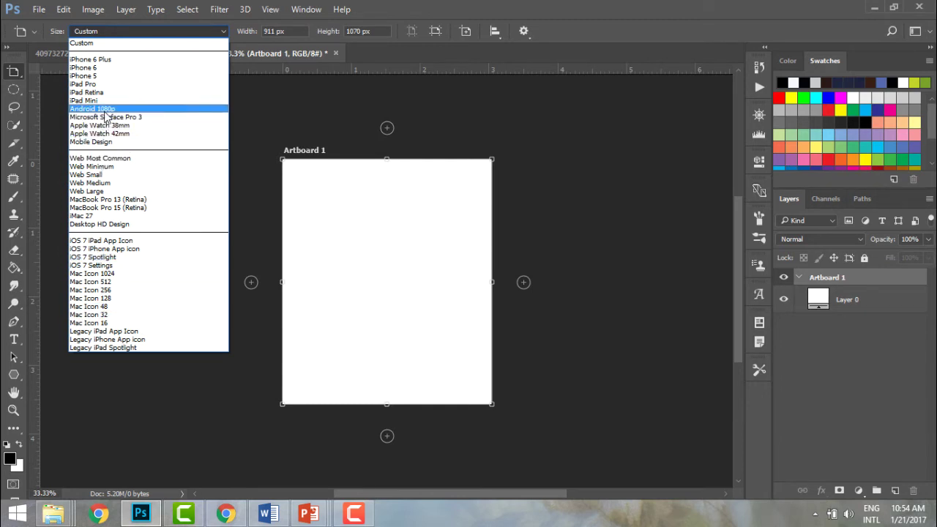
left_click(90, 60)
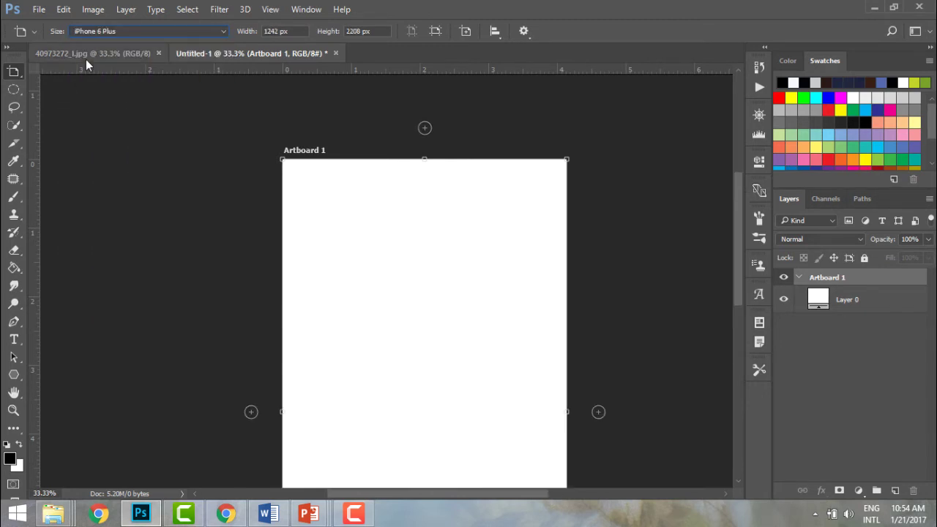
left_click(313, 211)
key("v")
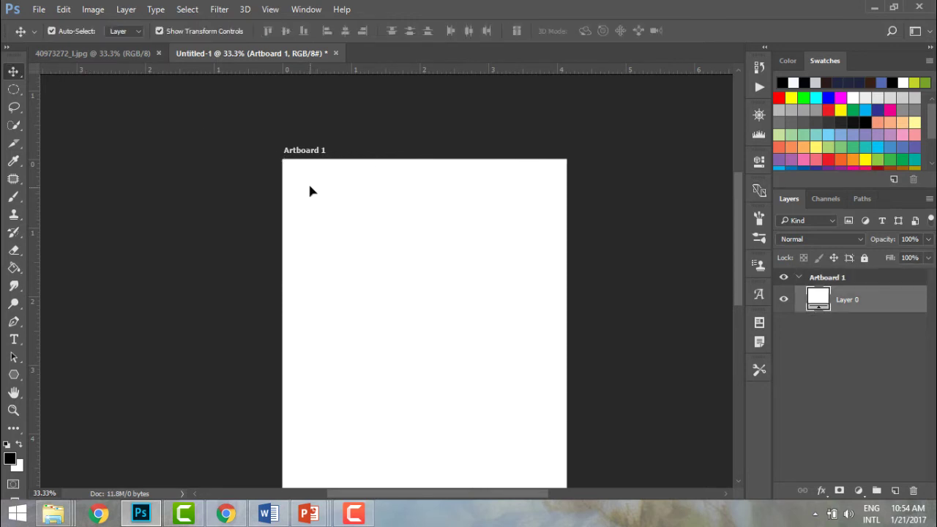
mouse_move(735, 272)
left_mouse_down()
mouse_move(735, 336)
mouse_move(726, 274)
mouse_move(728, 284)
left_mouse_up()
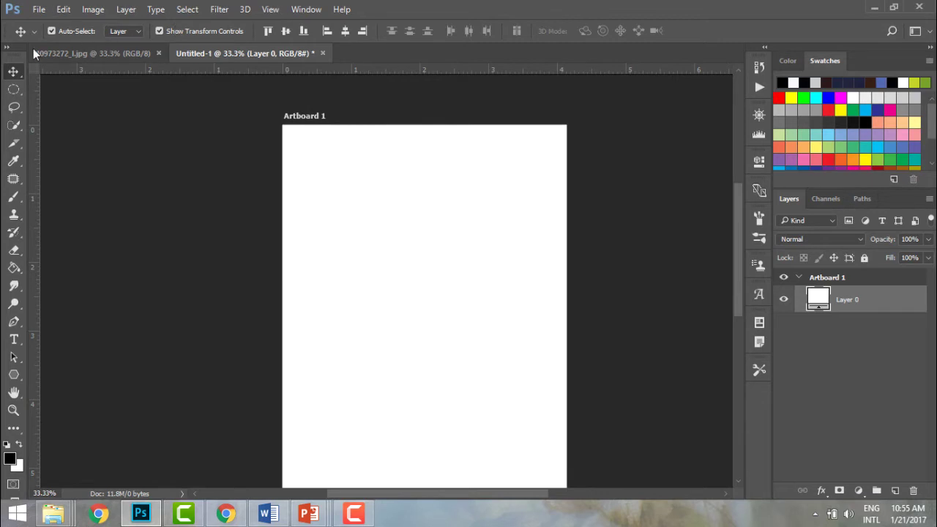
right_click(13, 72)
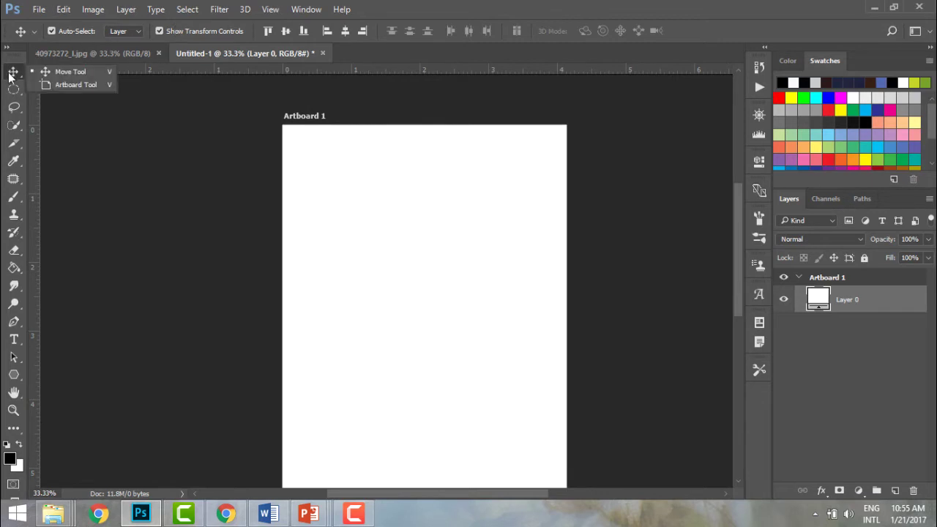
left_click(45, 86)
left_click(108, 31)
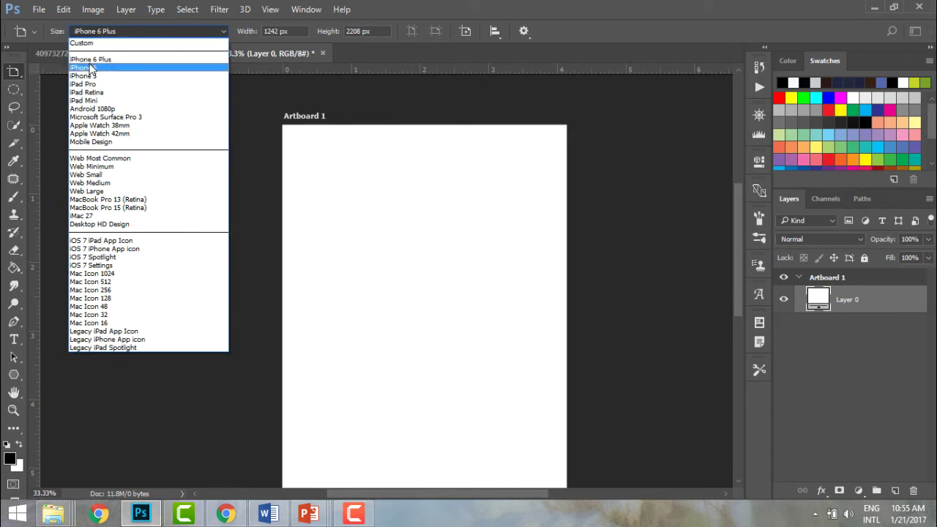
left_click(92, 67)
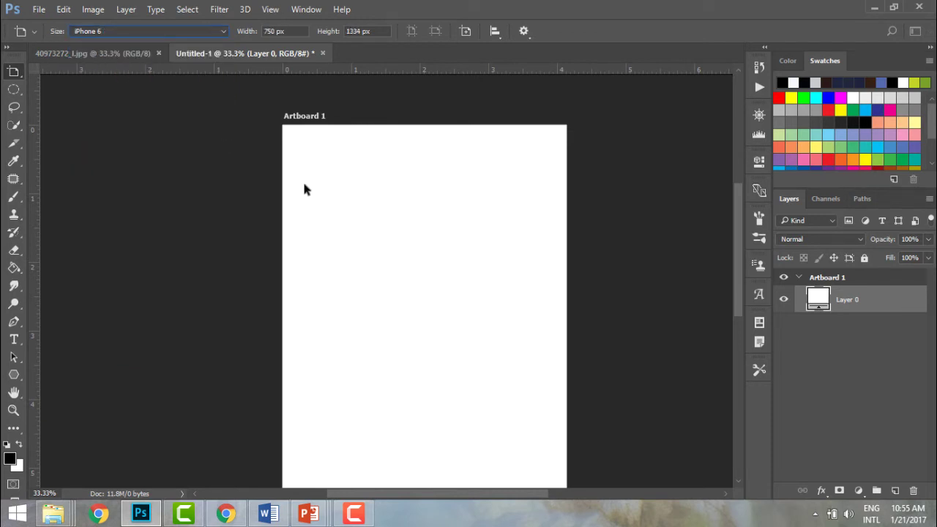
key("v")
left_click(299, 149)
left_click_drag(257, 140, 442, 186)
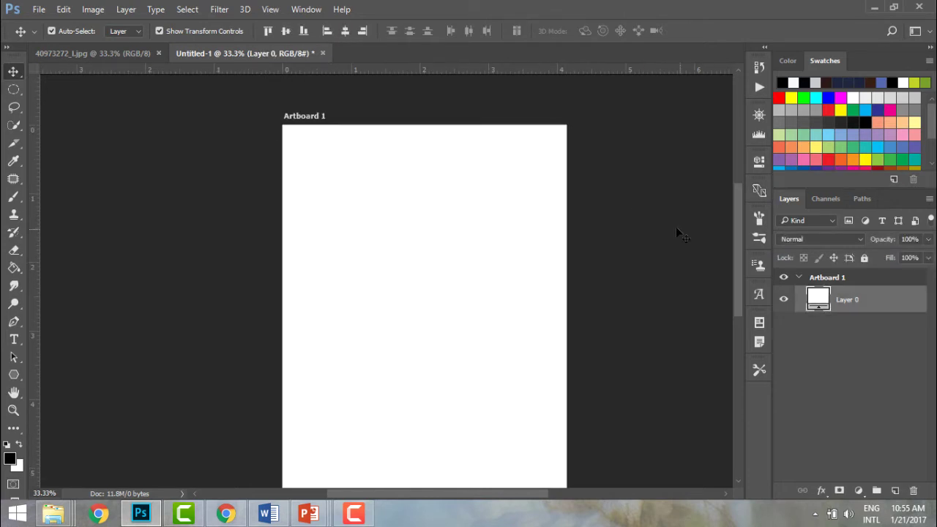
left_click_drag(735, 245, 738, 183)
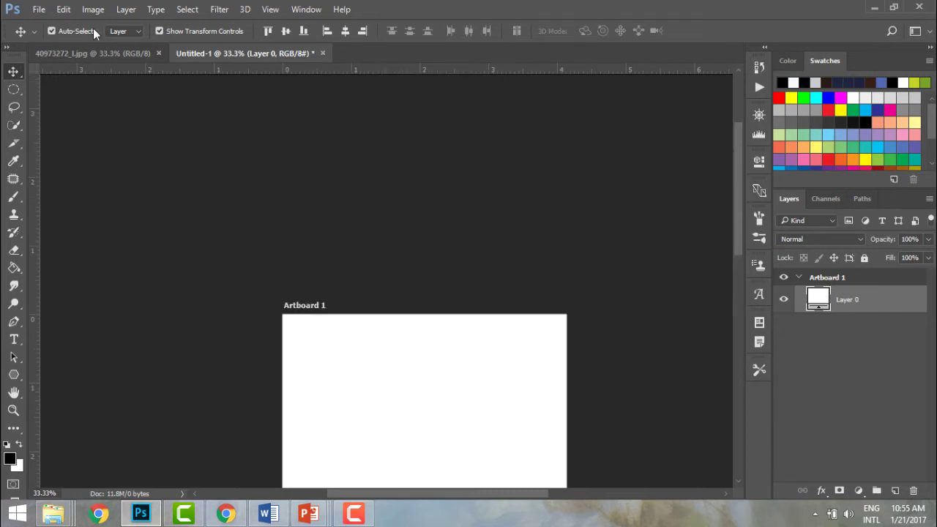
Step: Draw a Custom-size Artboard 2 at 948 × 1107 px and hide Artboard 1
right_click(14, 71)
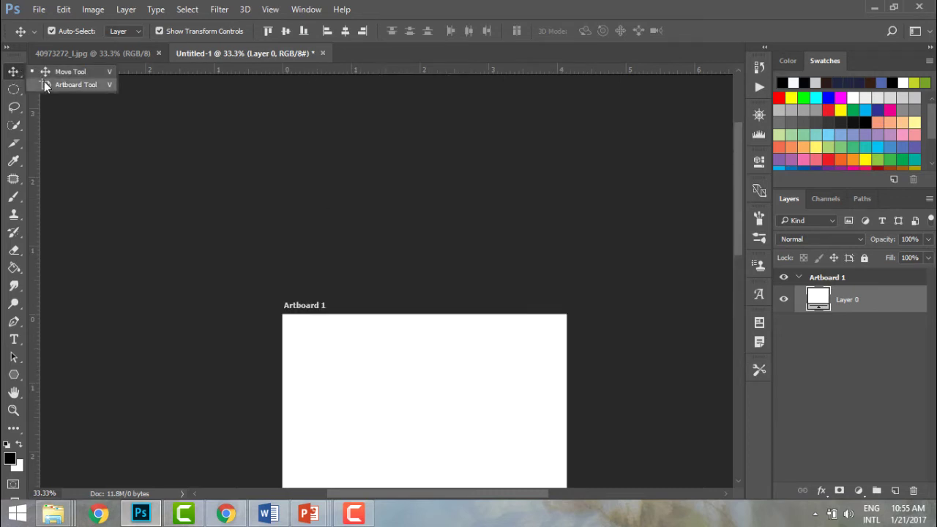
left_click(45, 85)
left_click(84, 31)
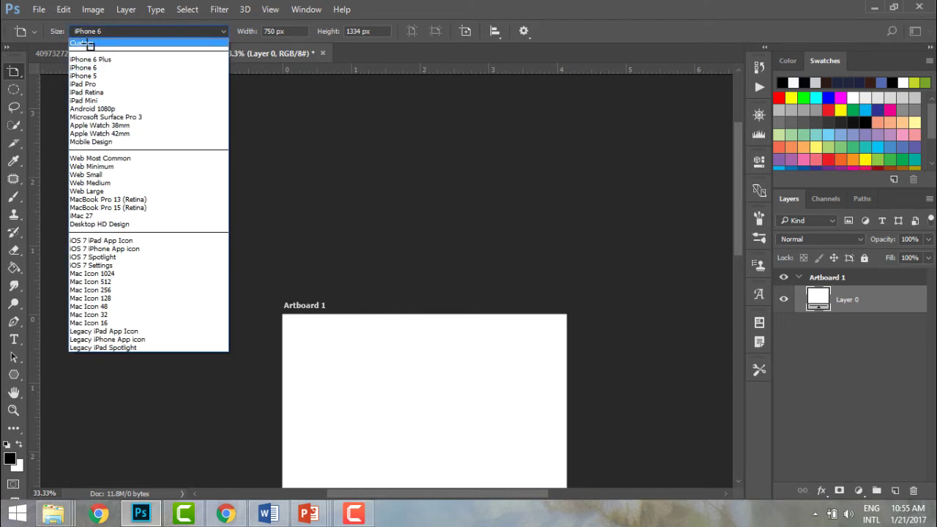
left_click(84, 43)
left_click_drag(246, 154, 463, 406)
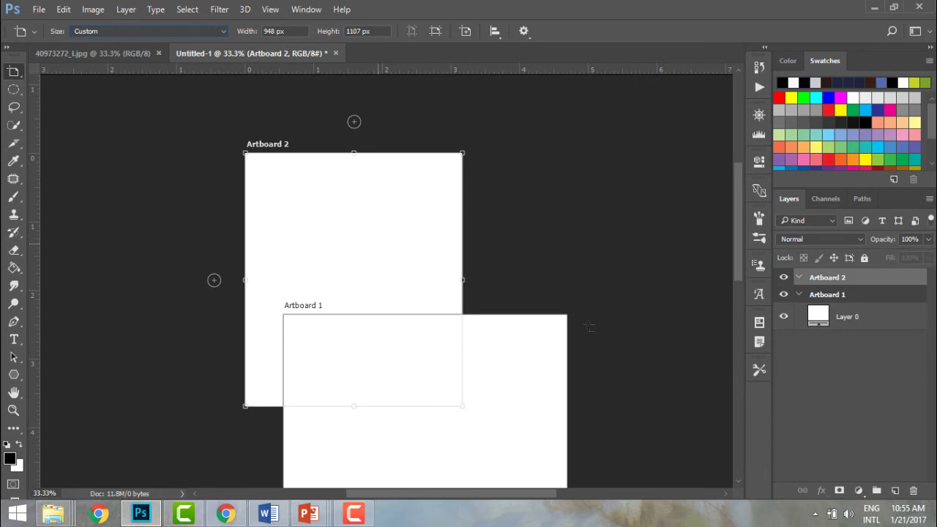
left_click(783, 295)
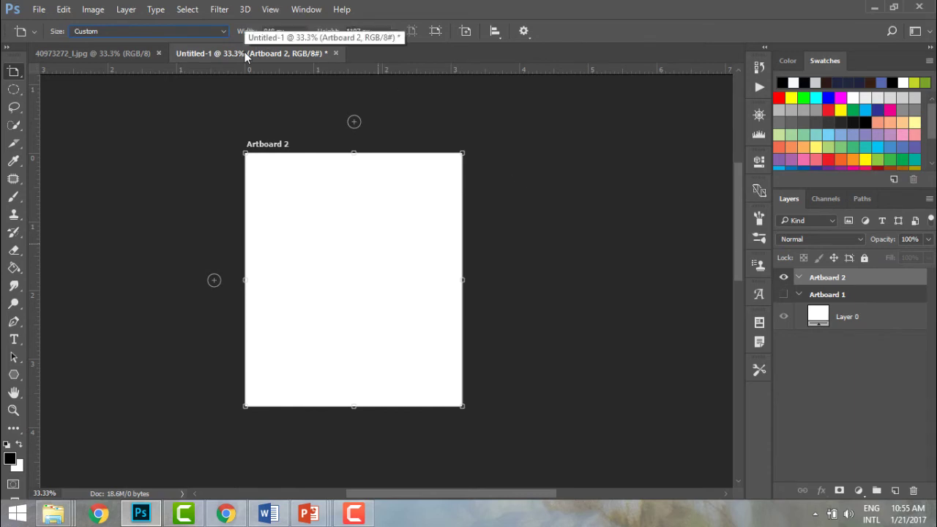
Step: Copy the whole beach photo and paste it into Artboard 2 in Untitled-1
left_click(123, 57)
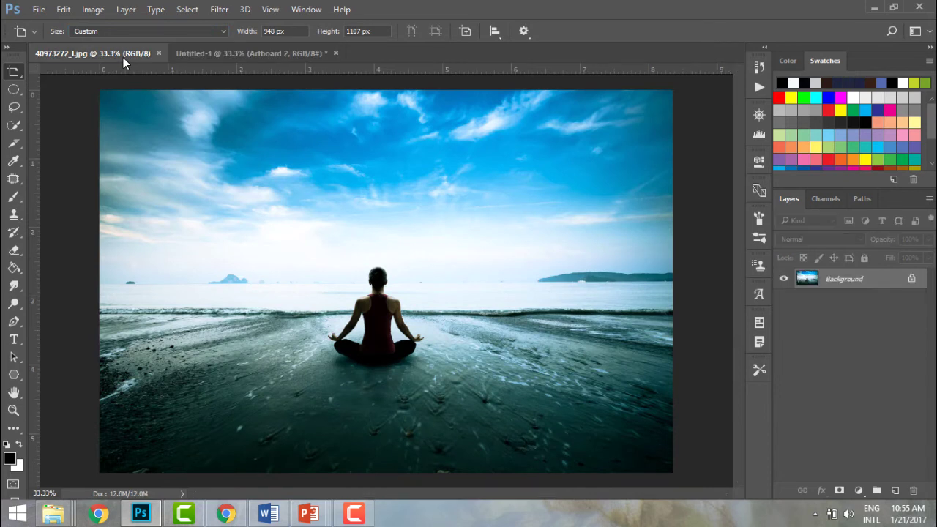
key("ctrl+a")
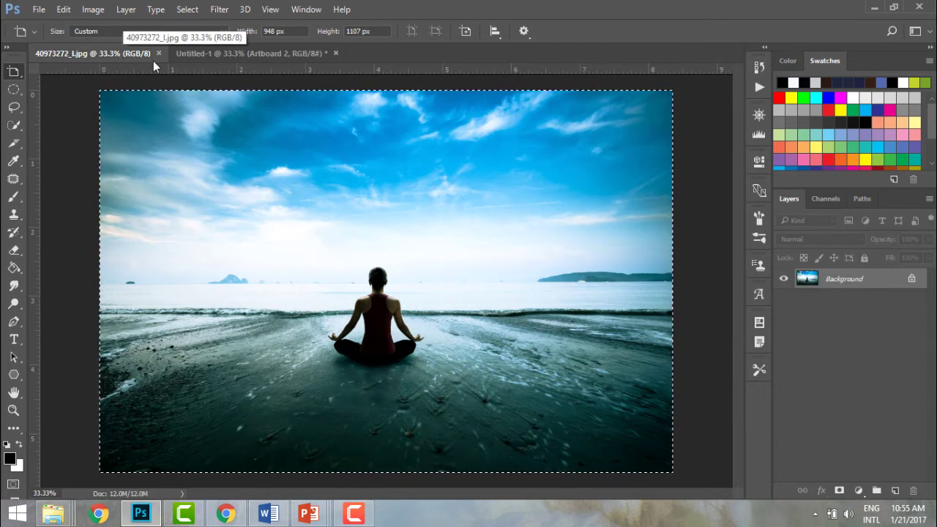
left_click(184, 52)
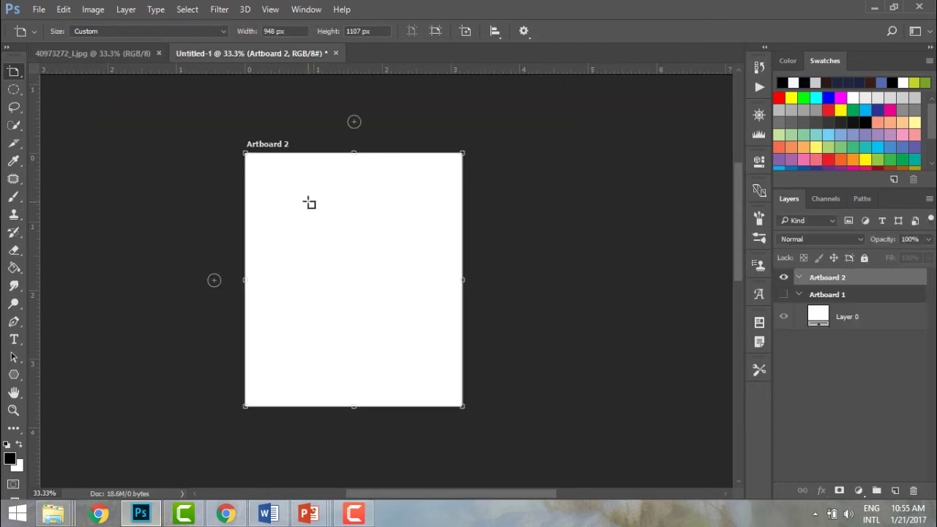
key("v")
key("ctrl+v")
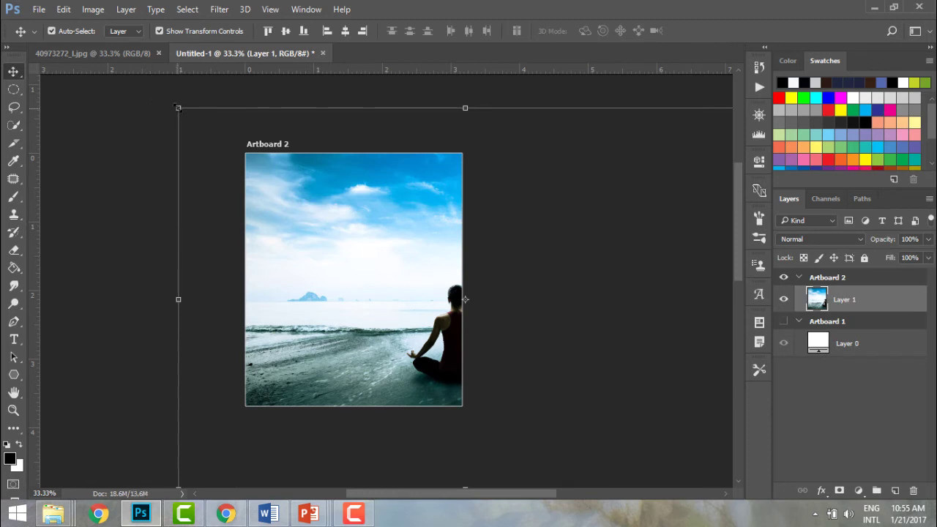
Step: Scale and reposition the pasted photo so it covers all of Artboard 2
left_click_drag(178, 109, 259, 201)
left_click_drag(369, 298, 300, 221)
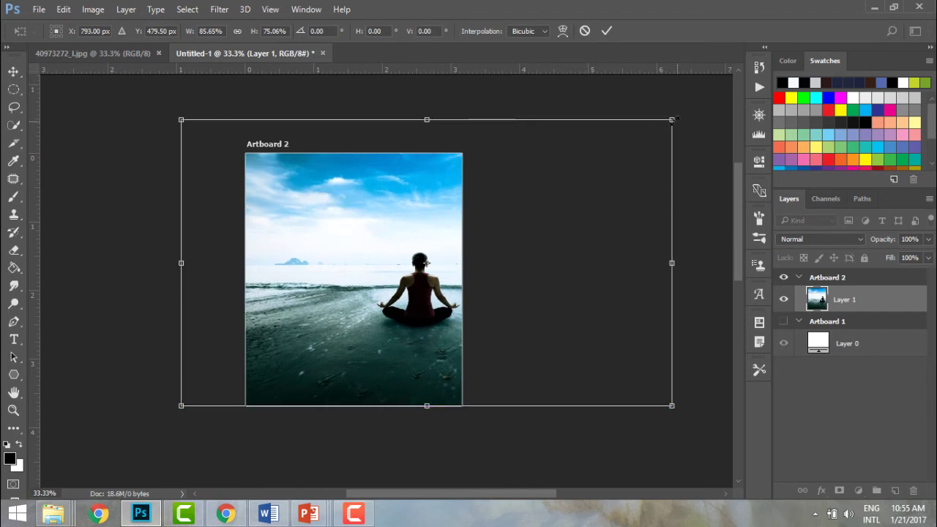
left_click_drag(668, 122, 420, 218)
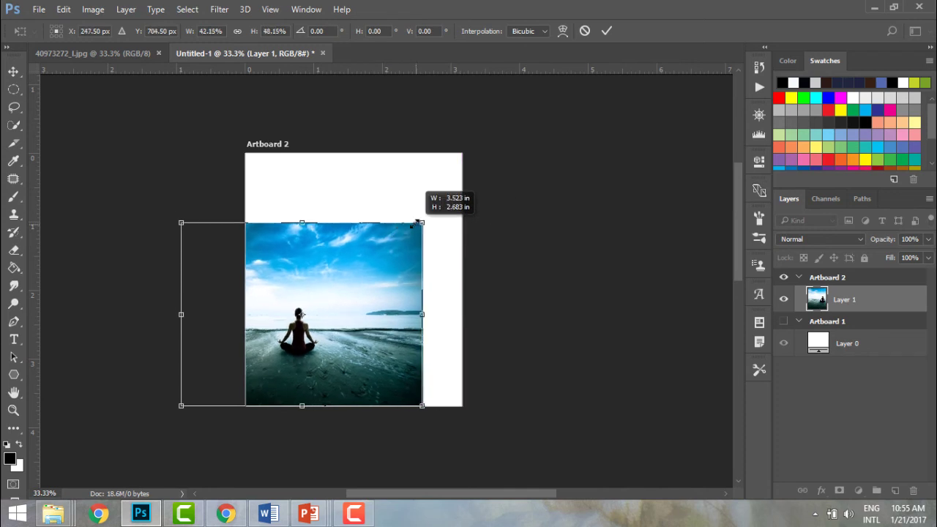
left_click_drag(341, 283, 386, 213)
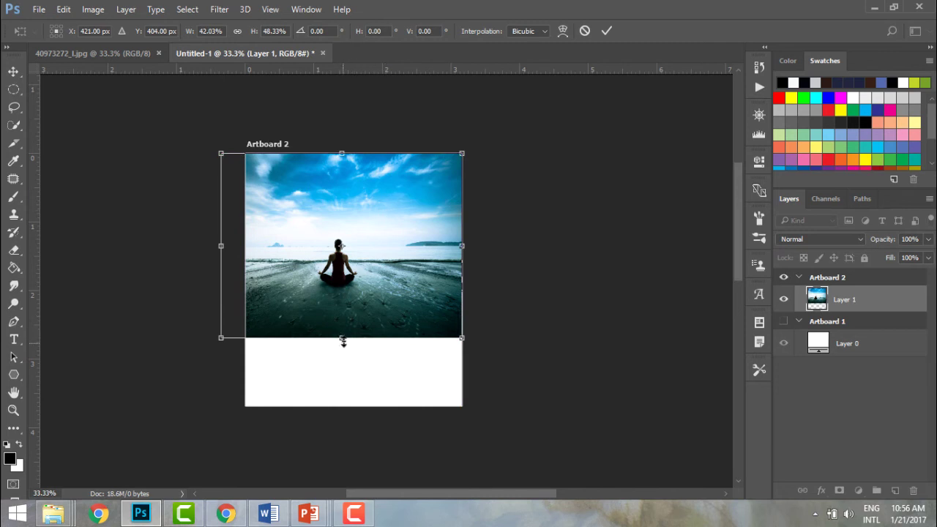
left_click_drag(342, 339, 347, 406)
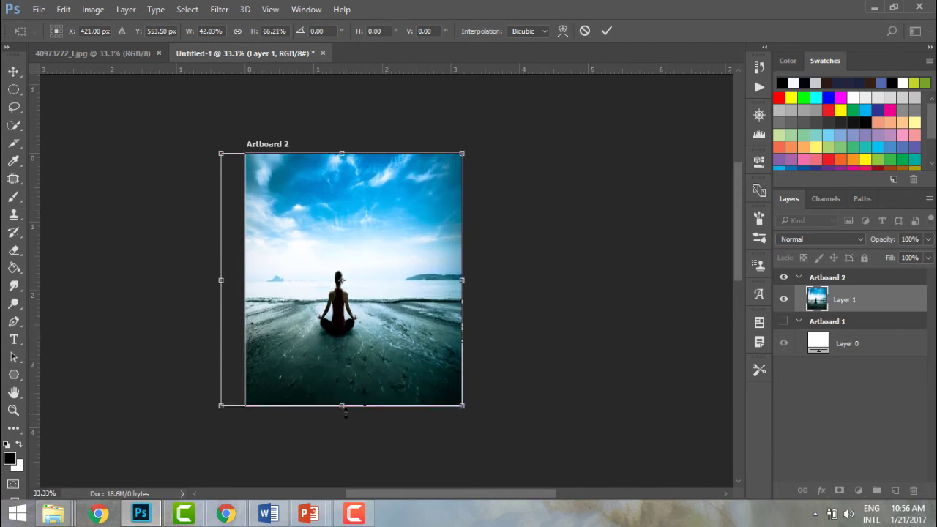